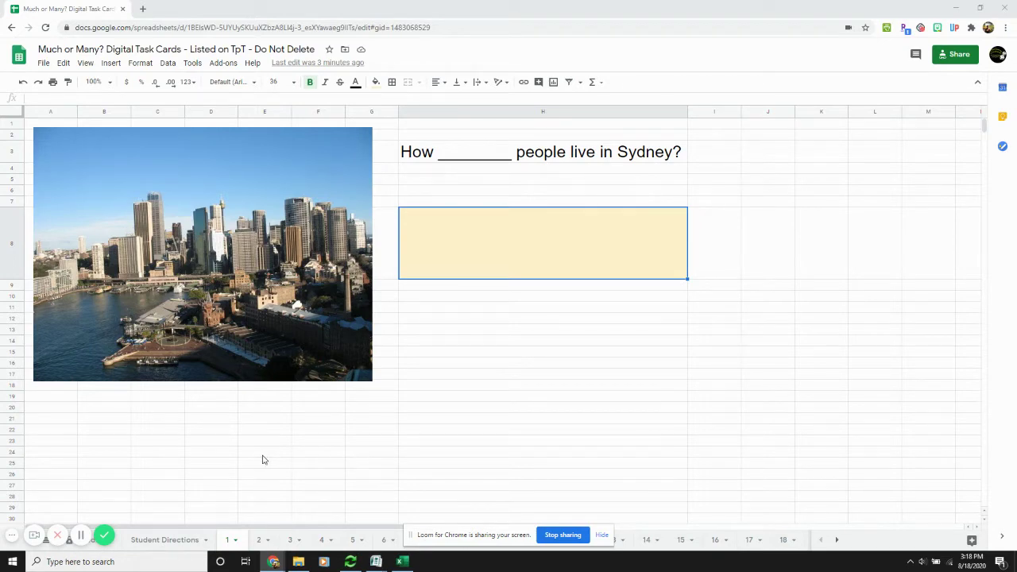
- View the Student Directions sheet, and answer the question about people in Sydney on sheet 1 with "many"
left_click(167, 546)
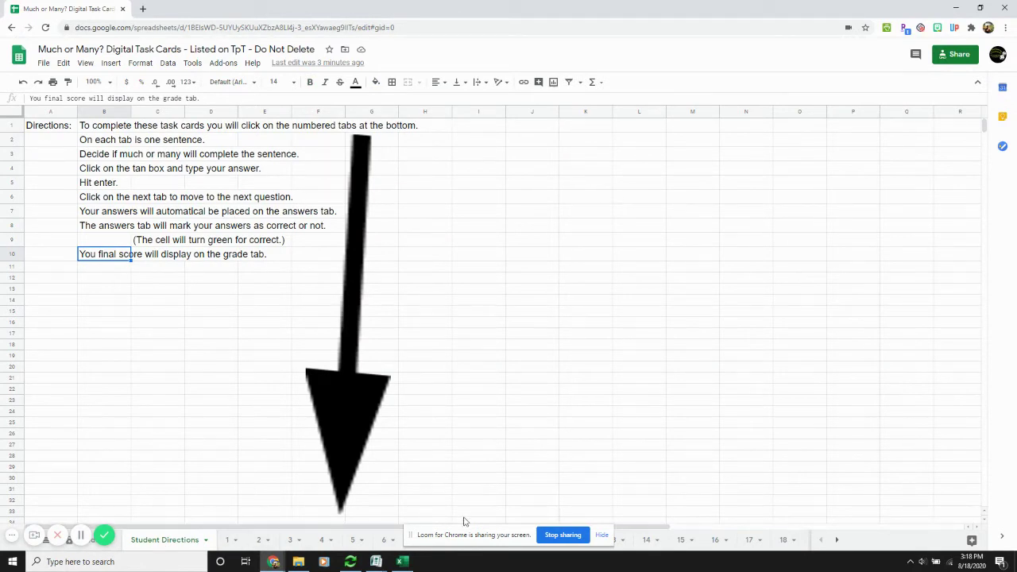
left_click(229, 543)
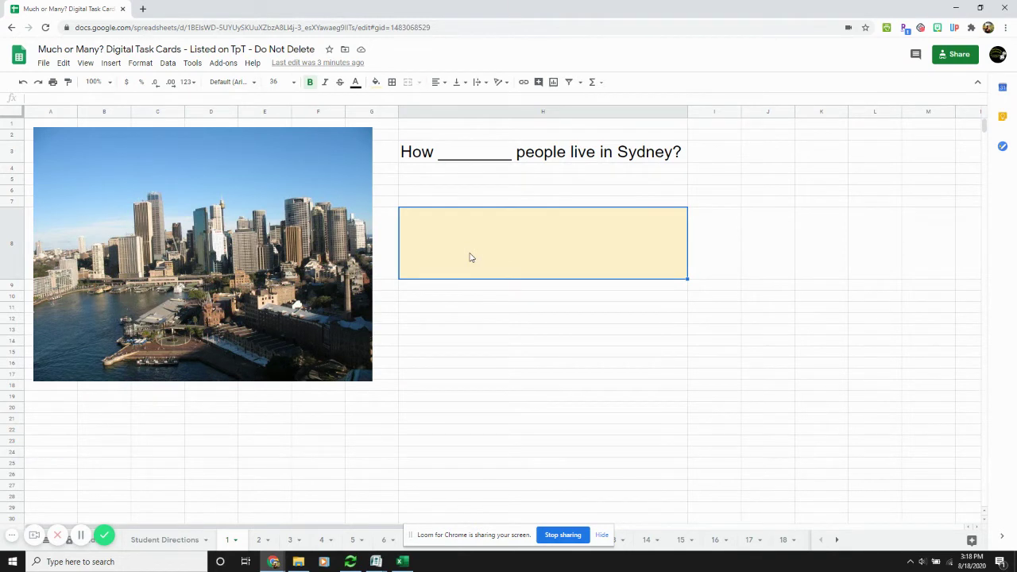
type("many")
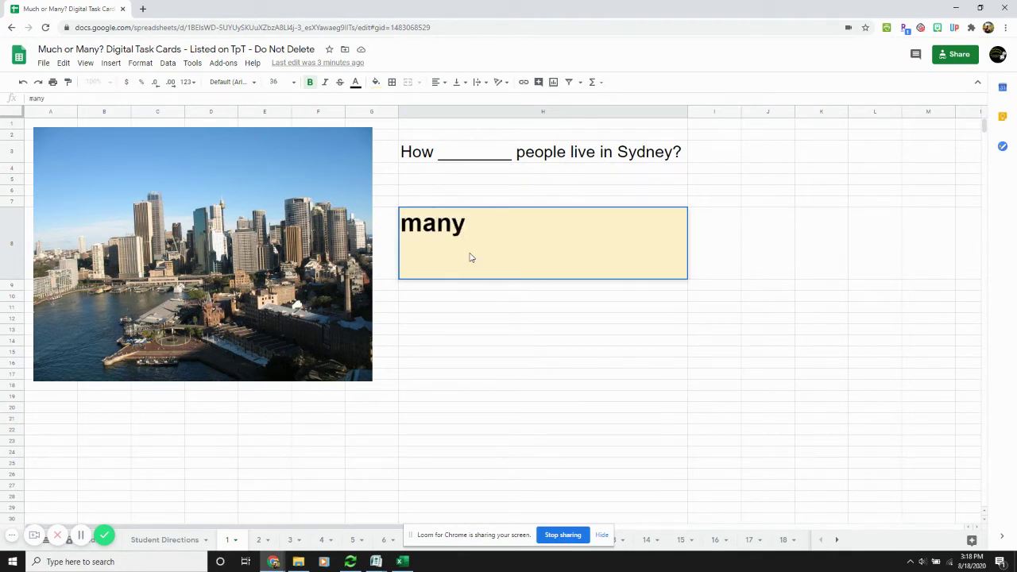
key("Return")
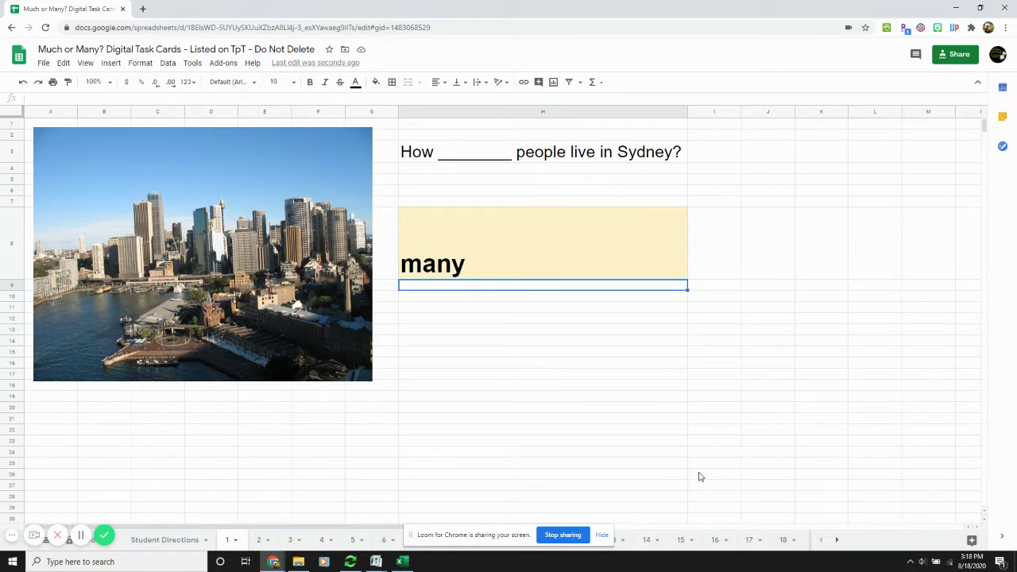
- Answer the question about Australia's states and territories on sheet 2 with "many" in the tan box
left_click(260, 541)
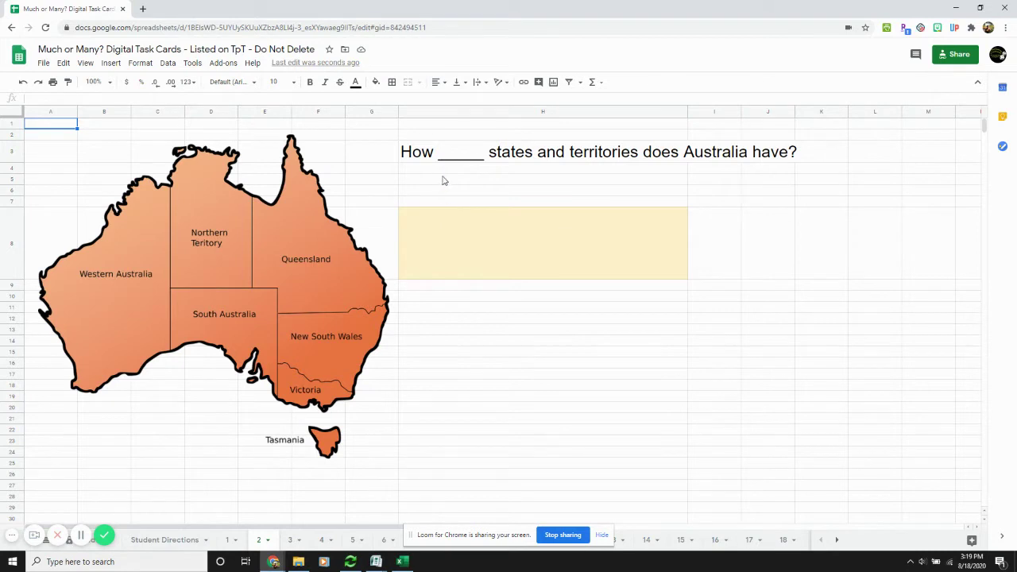
left_click(560, 251)
type("many")
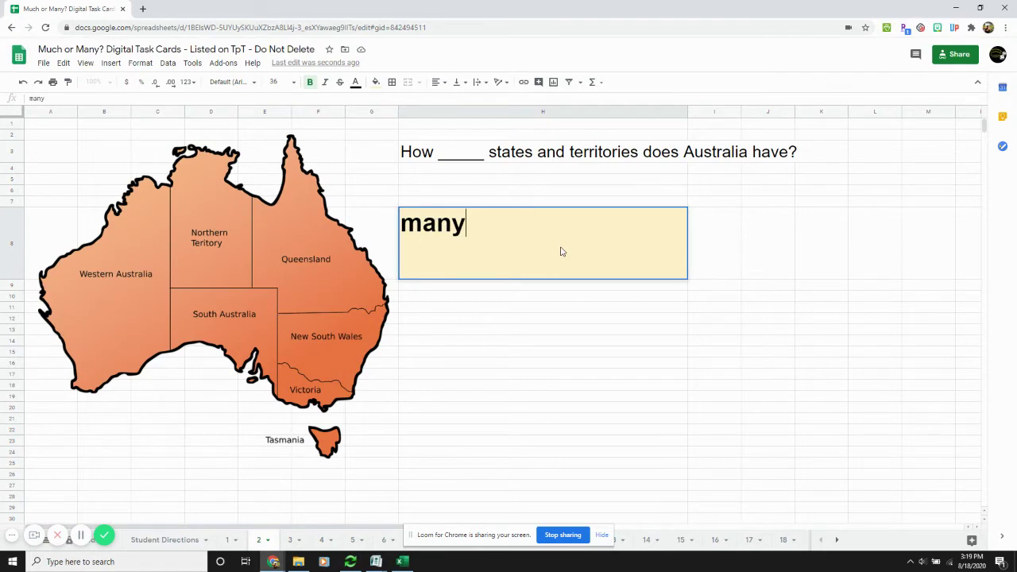
key("Return")
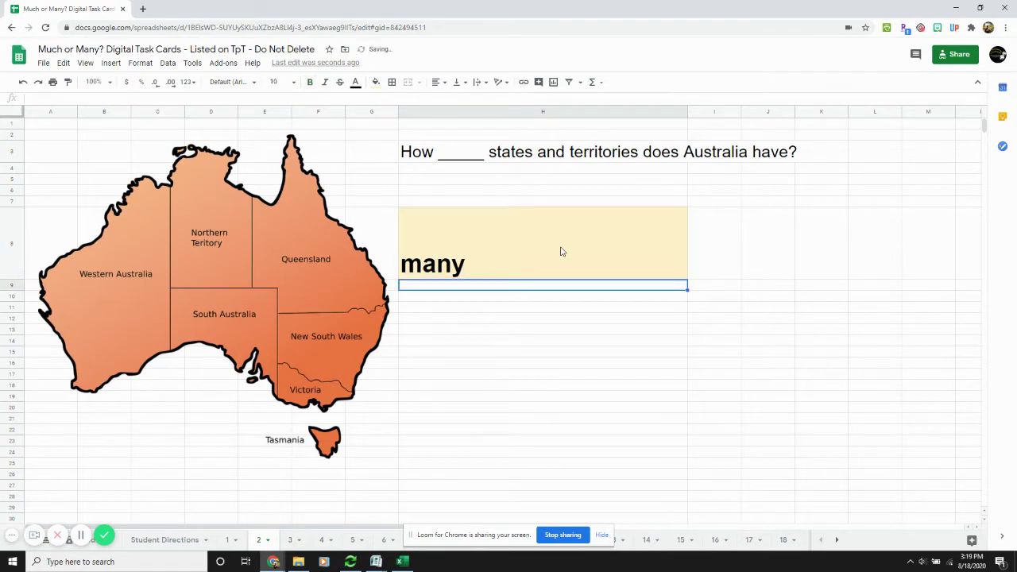
- Answer the question about lamb eaten by Aussies on sheet 3 with "much" in the tan box
left_click(291, 542)
left_click(521, 270)
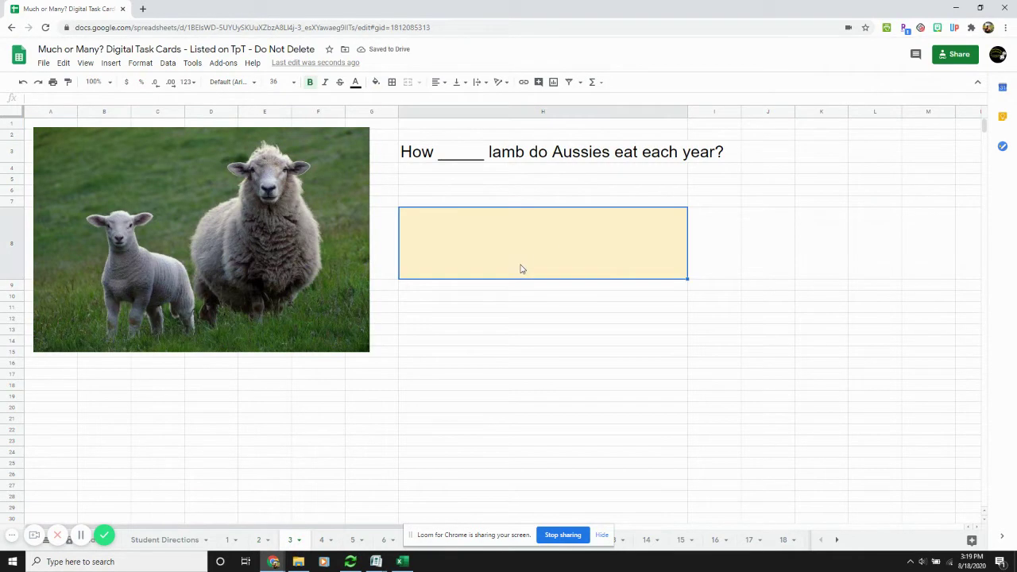
type("much")
key("Return")
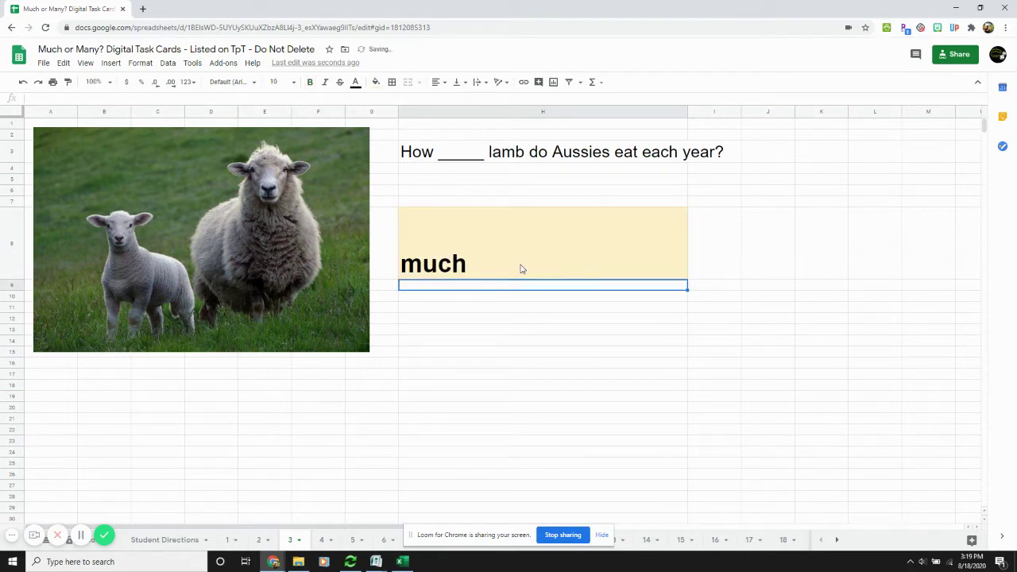
- Answer the BBQ meat question on sheet 24 with "much" and check the marking on the Answers sheet
left_click(836, 539)
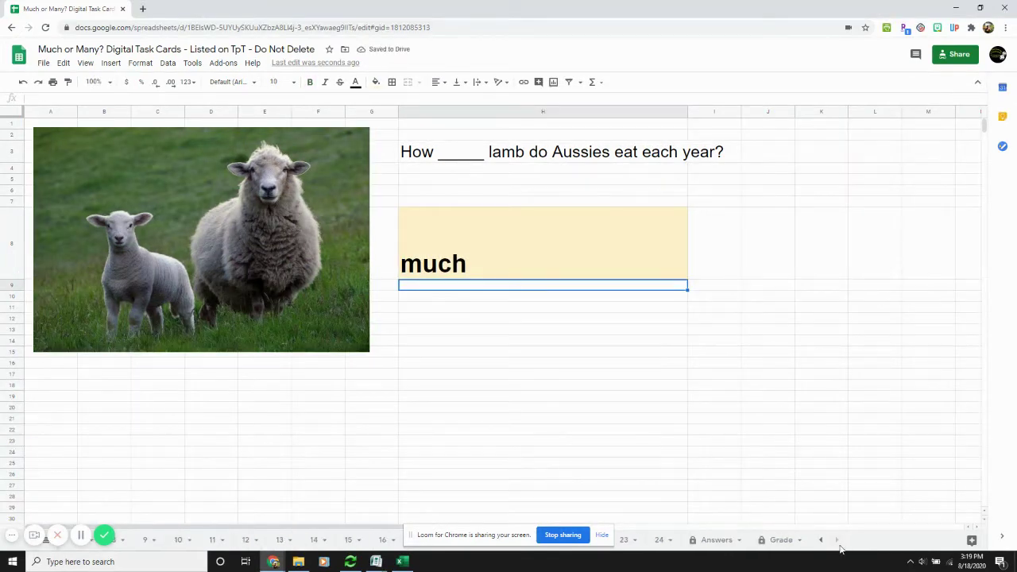
left_click(668, 536)
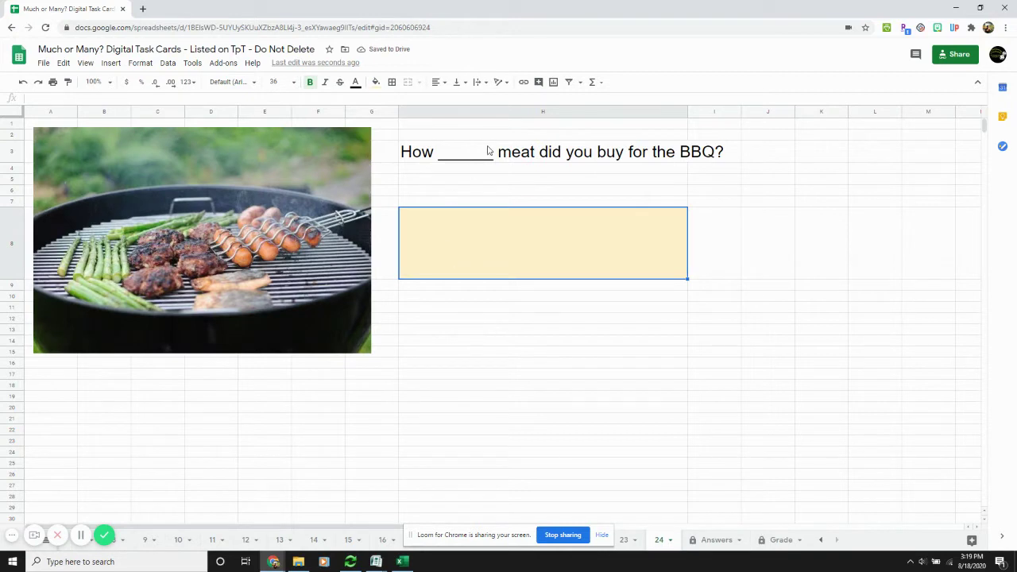
type("much")
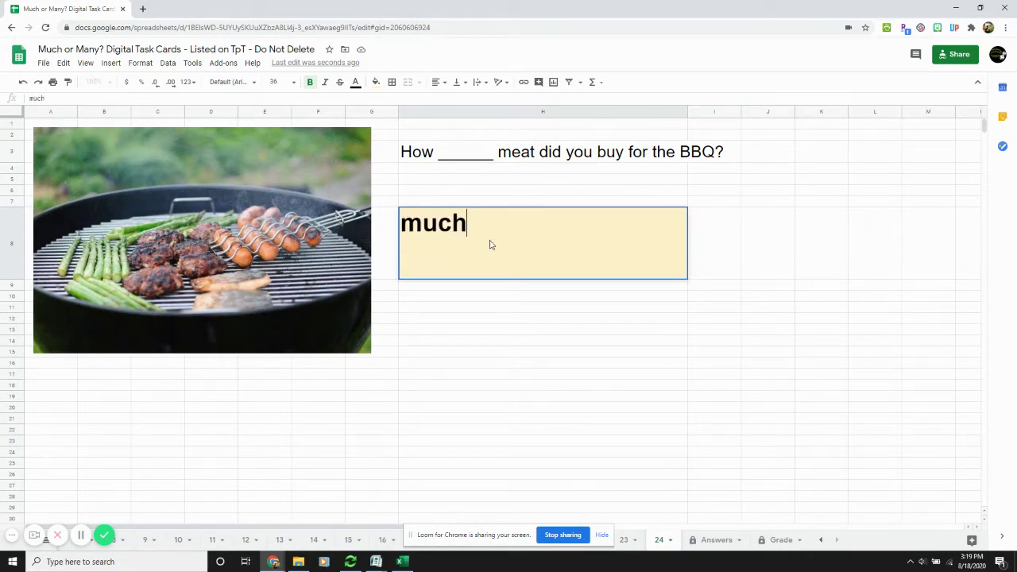
key("Return")
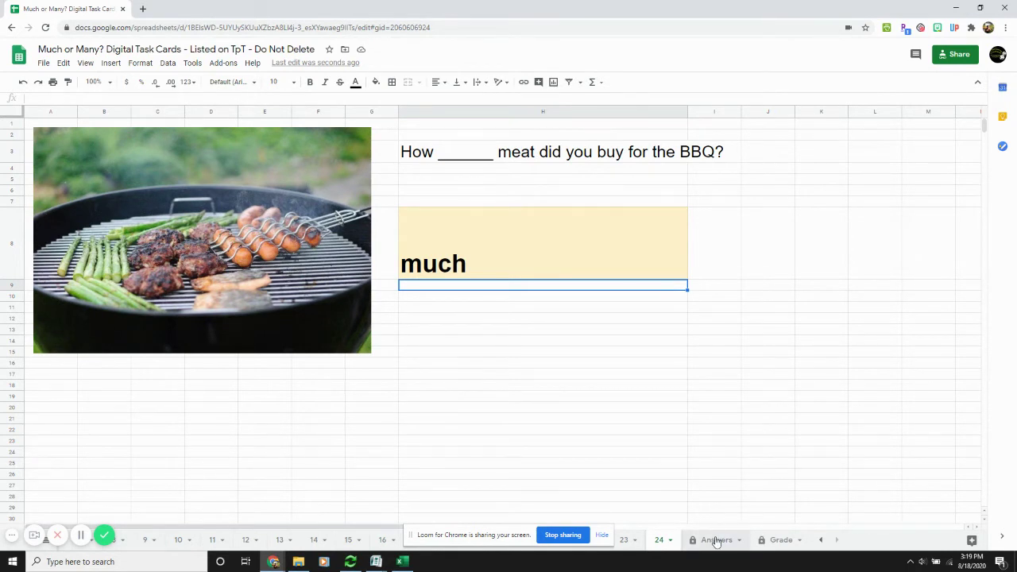
left_click(716, 540)
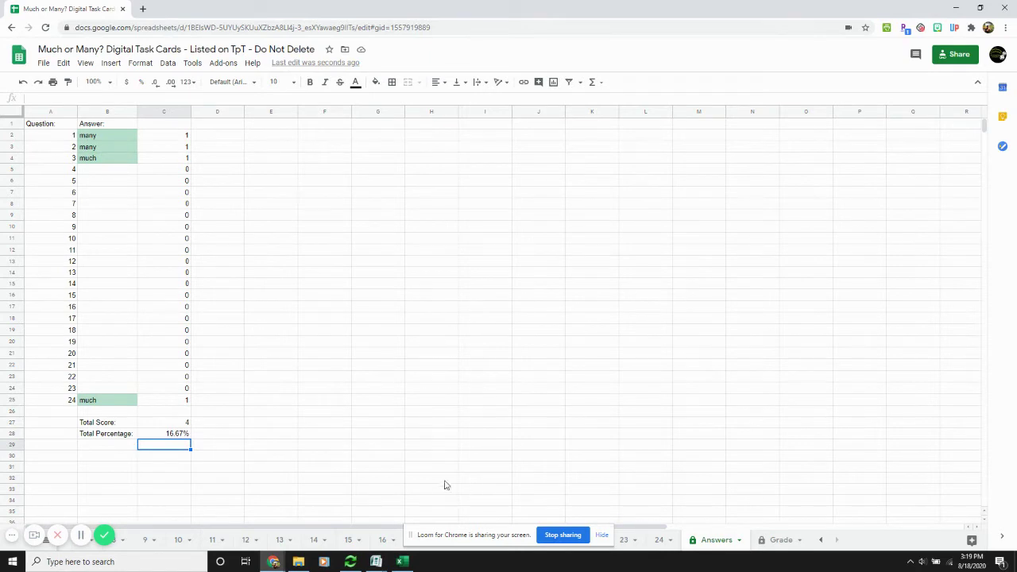
- Enter "much" as the answer to the cricket question on sheet 15 and check its marking on the Answers sheet
left_click(347, 540)
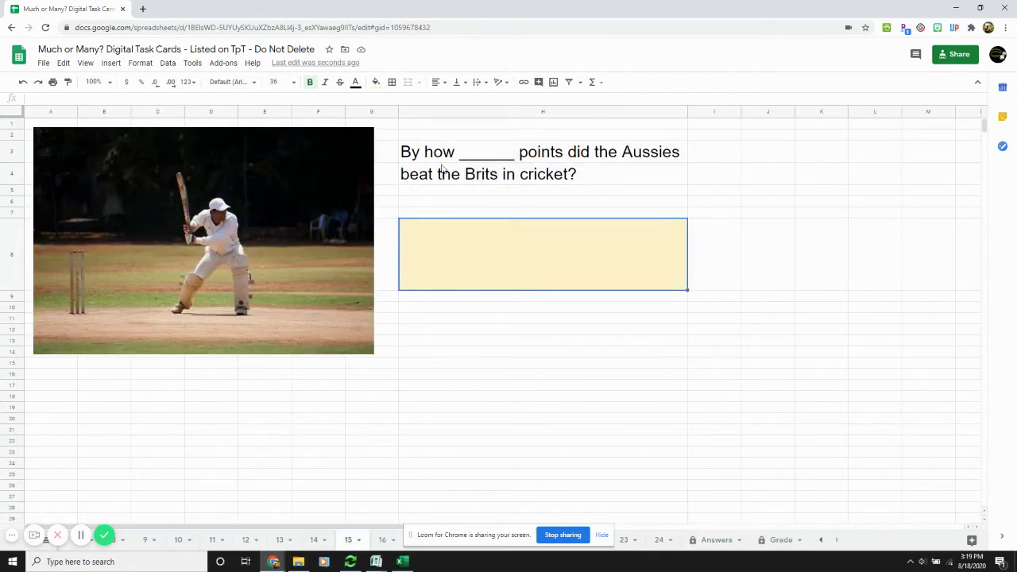
left_click(513, 272)
type("much")
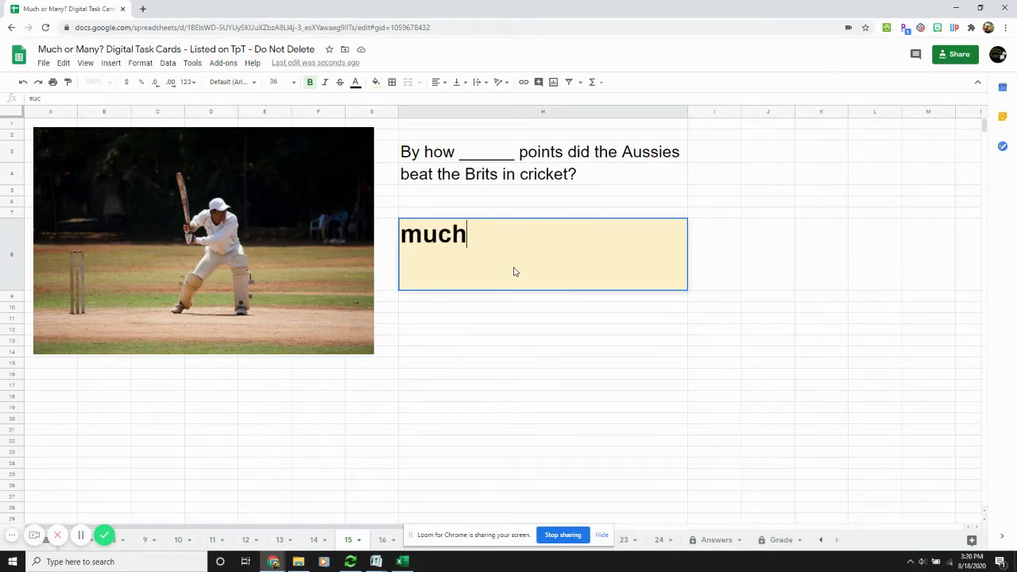
key("Return")
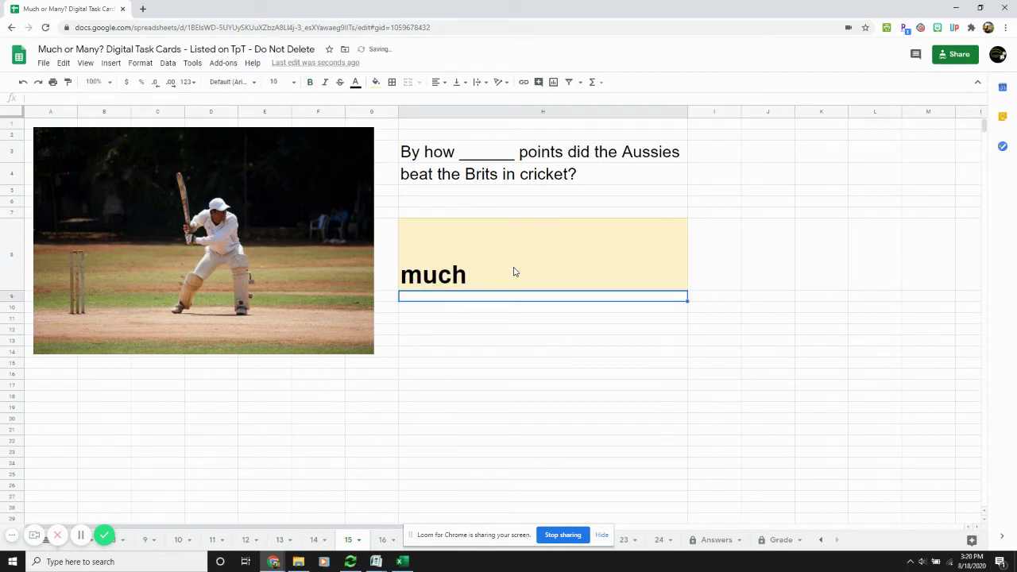
left_click(708, 540)
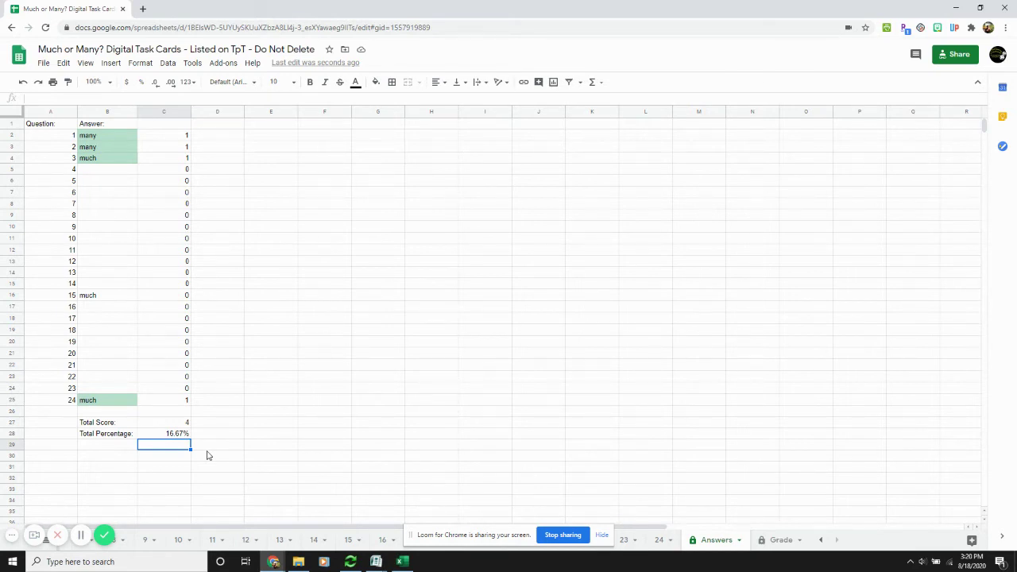
- Look up the option for hiding the Answers sheet, and view the final score on the Grade sheet
right_click(715, 542)
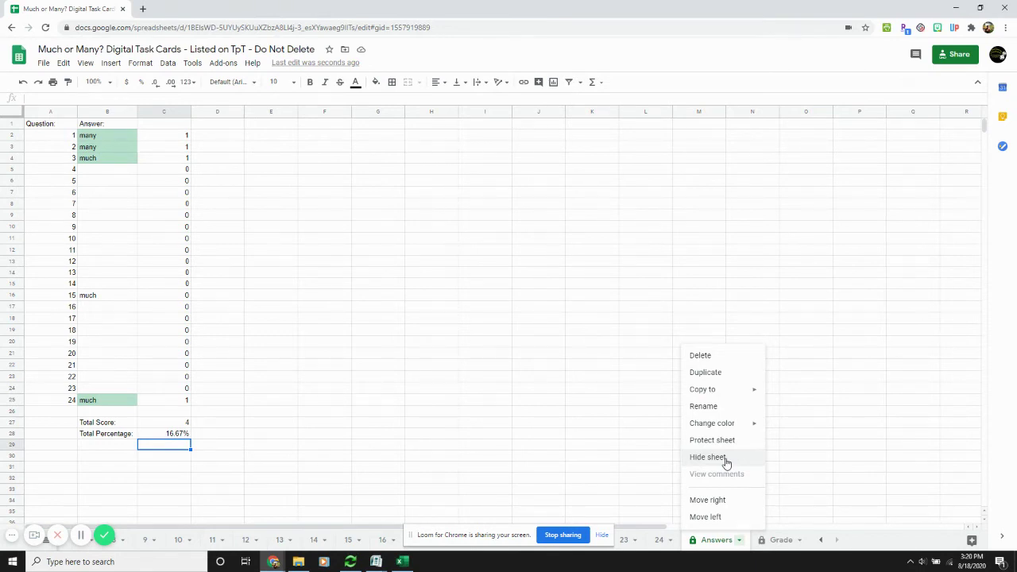
left_click(774, 540)
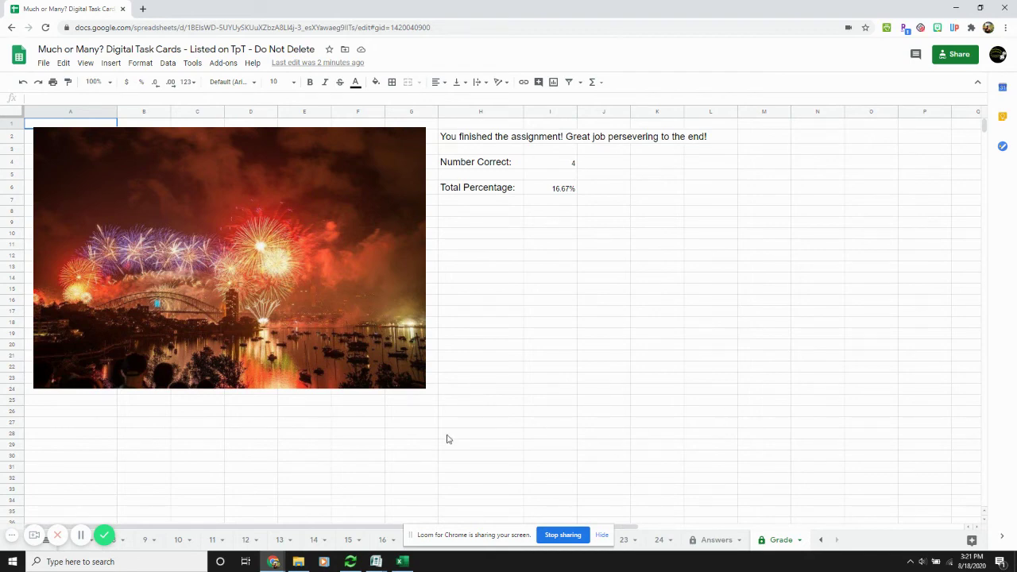
- Switch to the Excel version of the task cards and answer the kangaroo question on sheet 4 with "many"
left_click(402, 561)
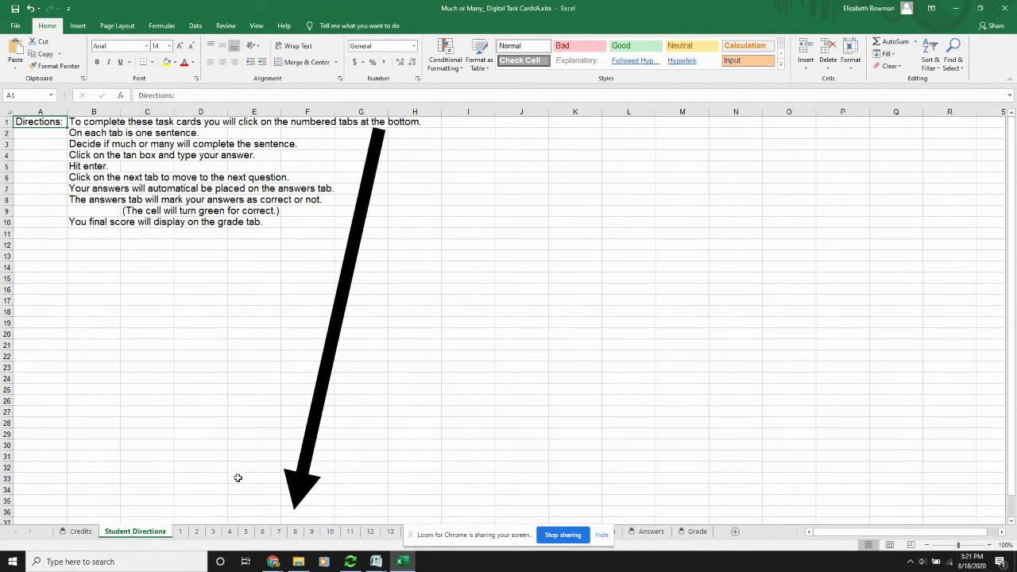
left_click(228, 532)
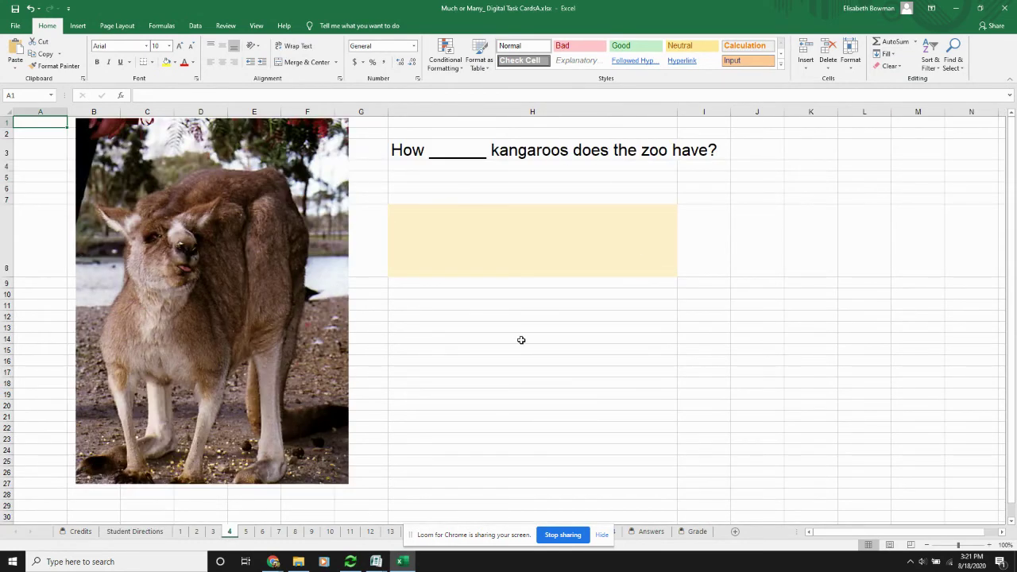
left_click(493, 258)
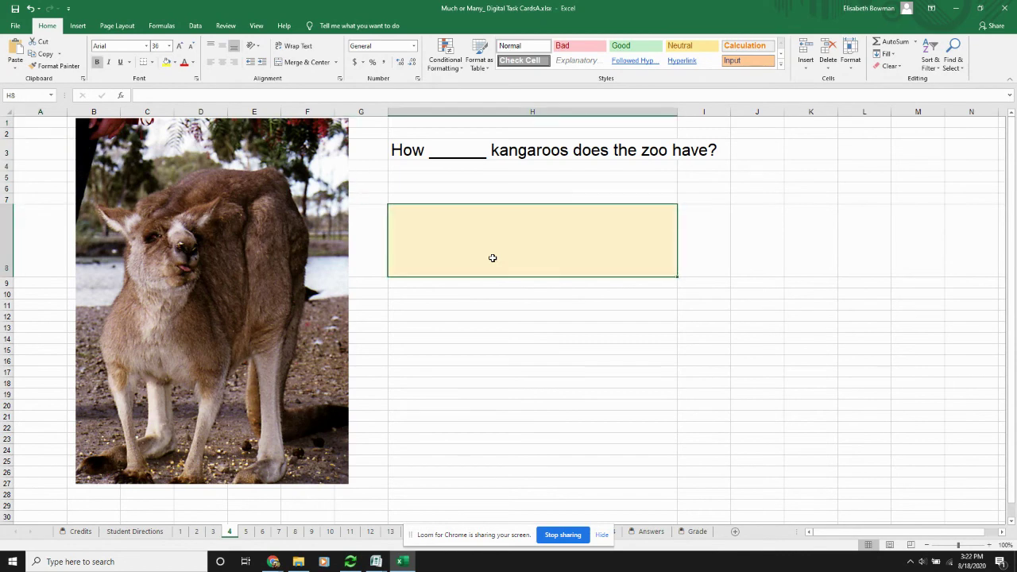
type("many")
key("Return")
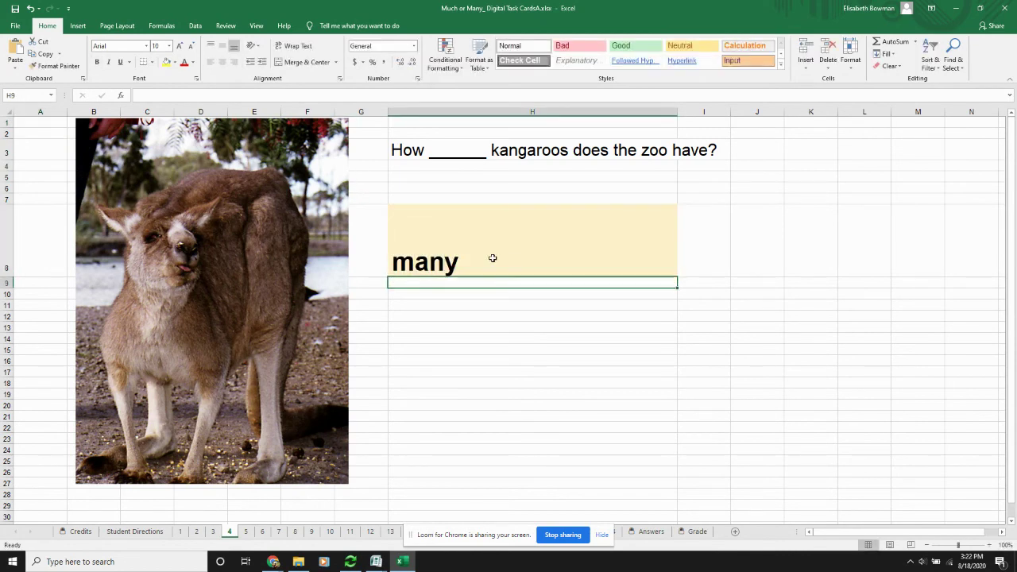
- Answer the great white shark question on sheet 5 with "many" in the tan box
left_click(245, 532)
left_click(492, 260)
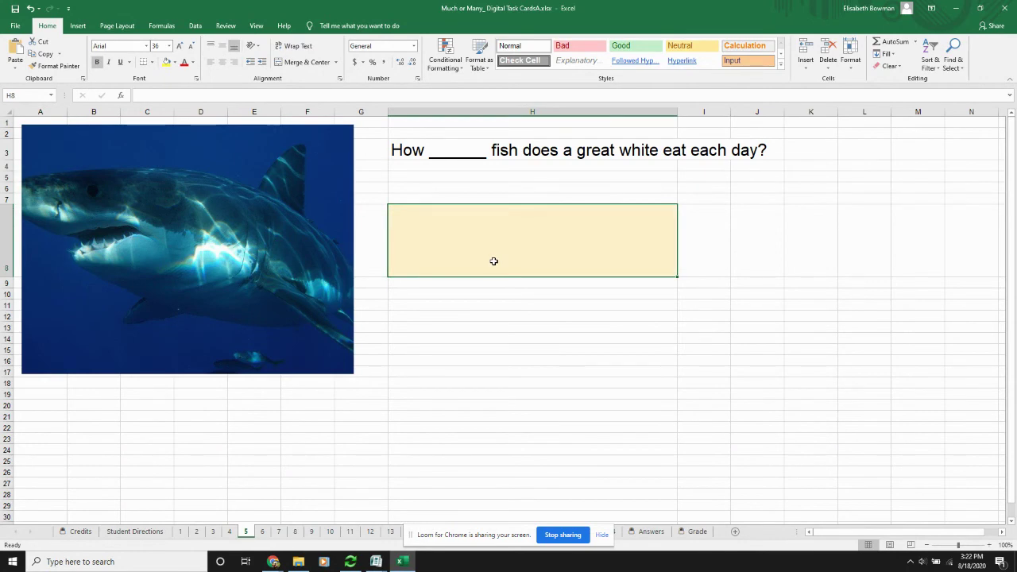
type("many")
key("Return")
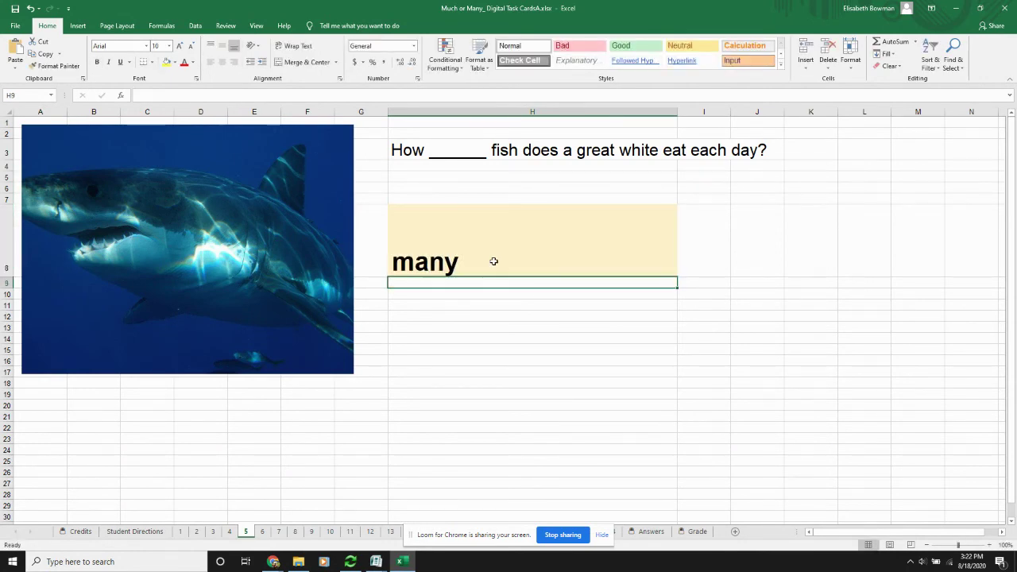
- Examine the marking on the Answers sheet, its Hide option, and the final score on the Grade sheet
left_click(647, 537)
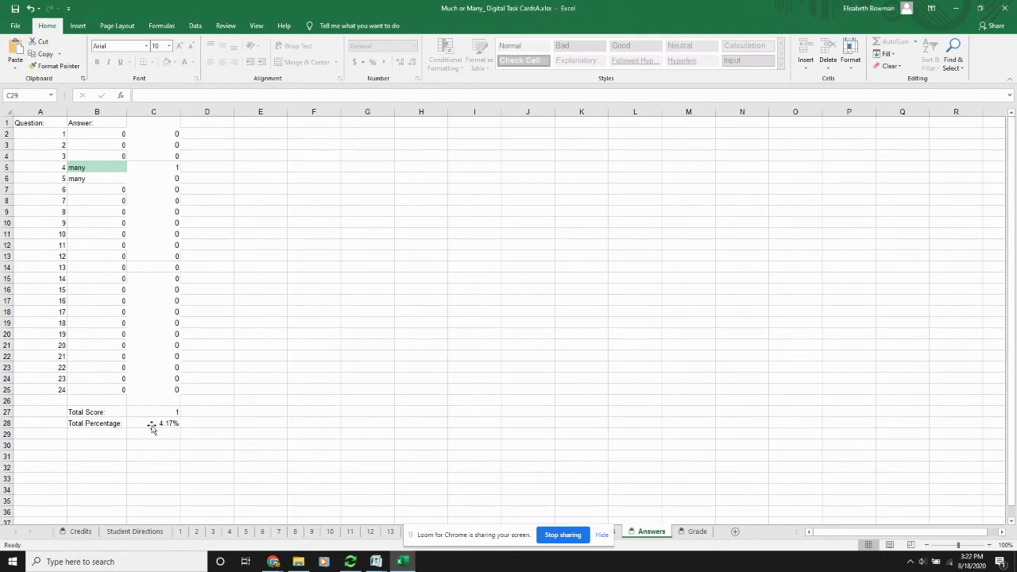
left_click(695, 531)
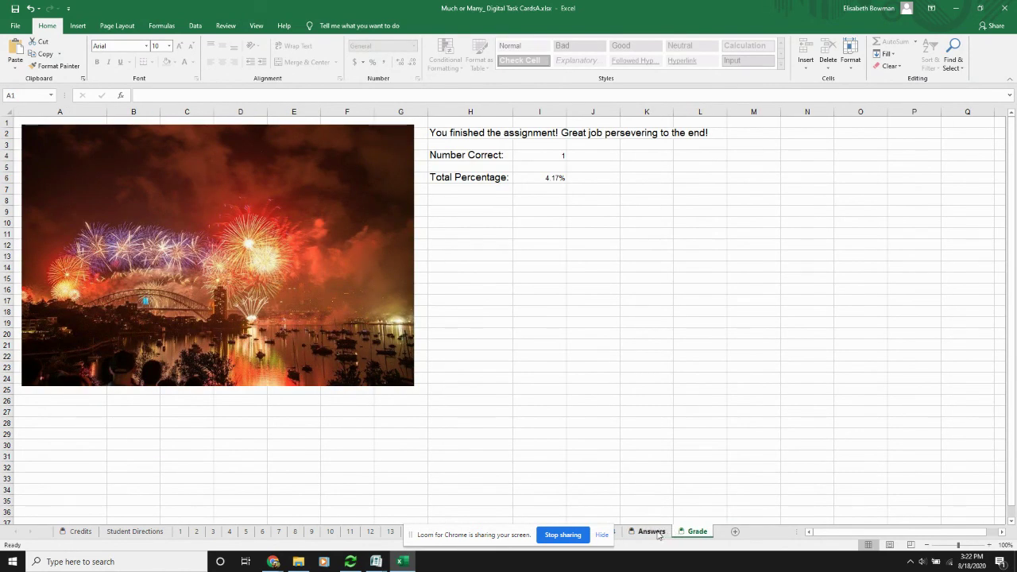
left_click(658, 532)
right_click(658, 534)
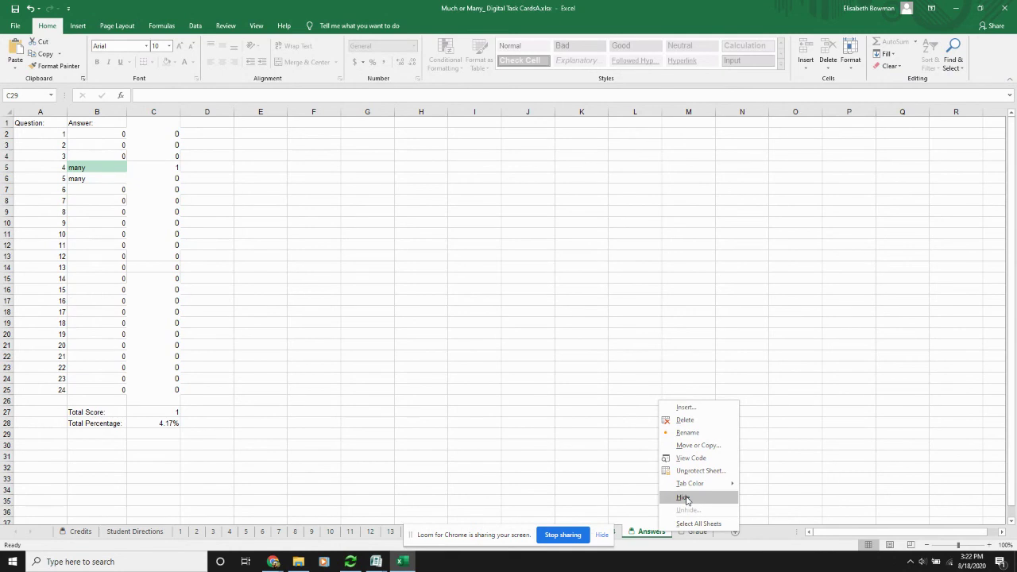
left_click(689, 538)
left_click(690, 538)
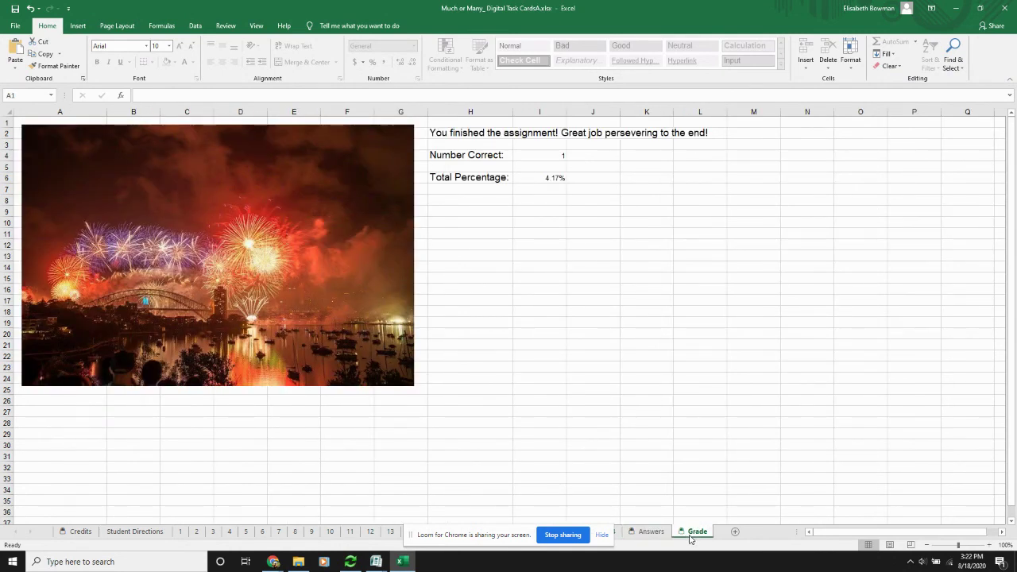